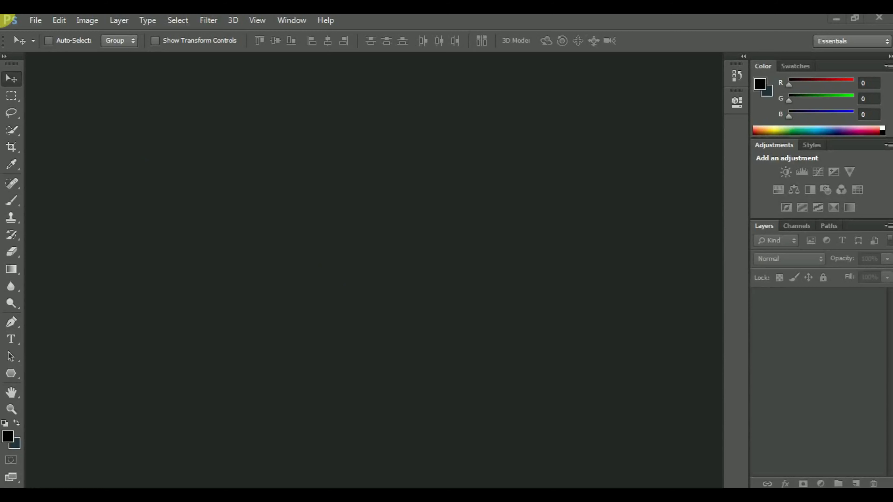
Open the black-and-white portrait JPG via File > Open
click(36, 21)
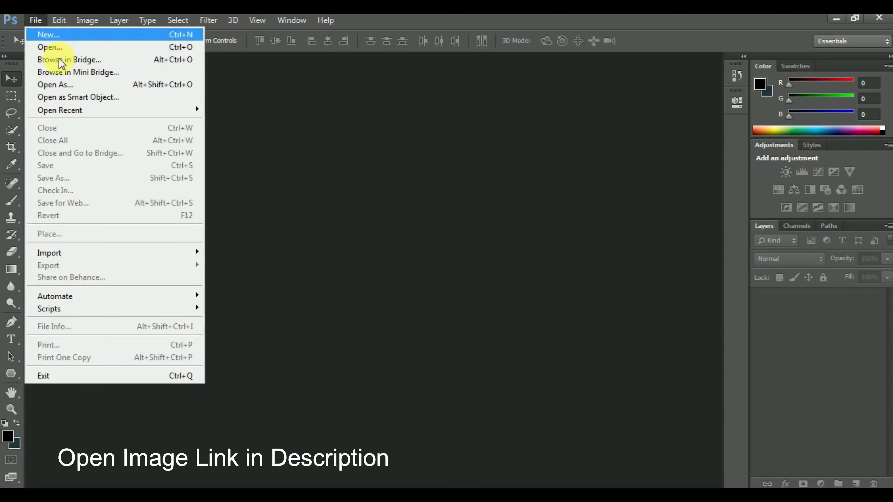
click(56, 47)
click(153, 102)
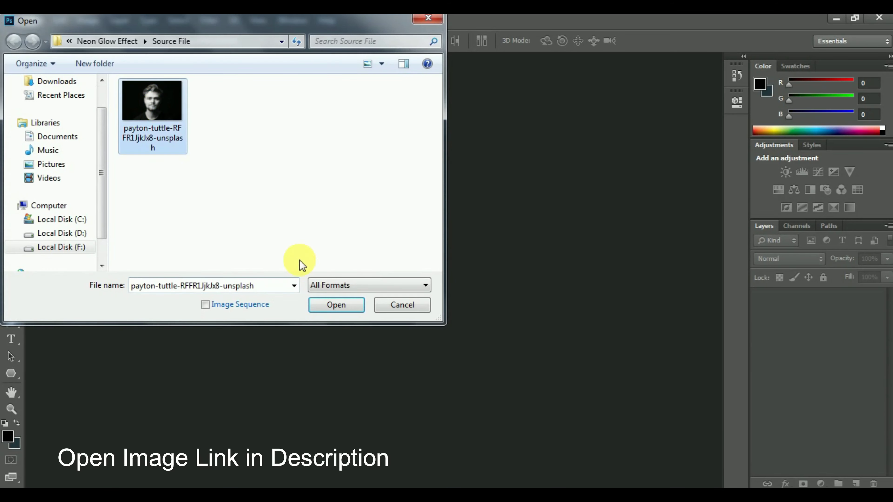
click(343, 302)
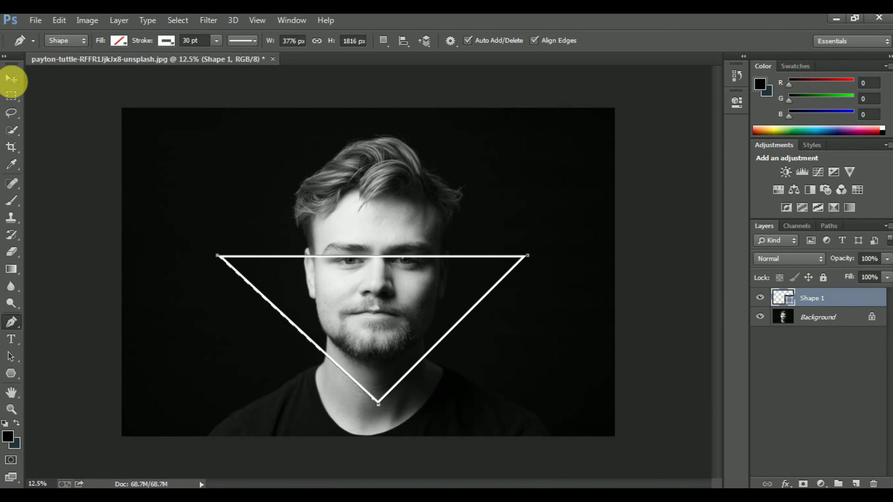
Scale the white triangle to about 113% and place it over the face from the eyes down
click(12, 81)
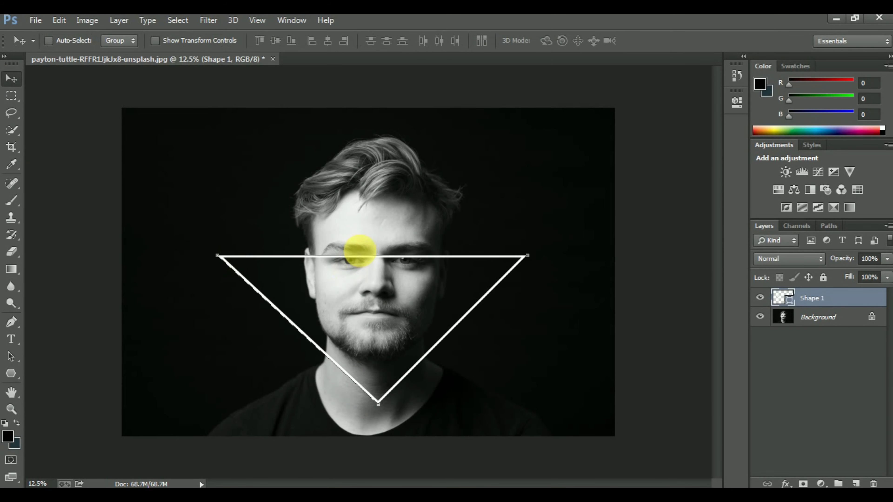
drag(360, 269, 362, 266)
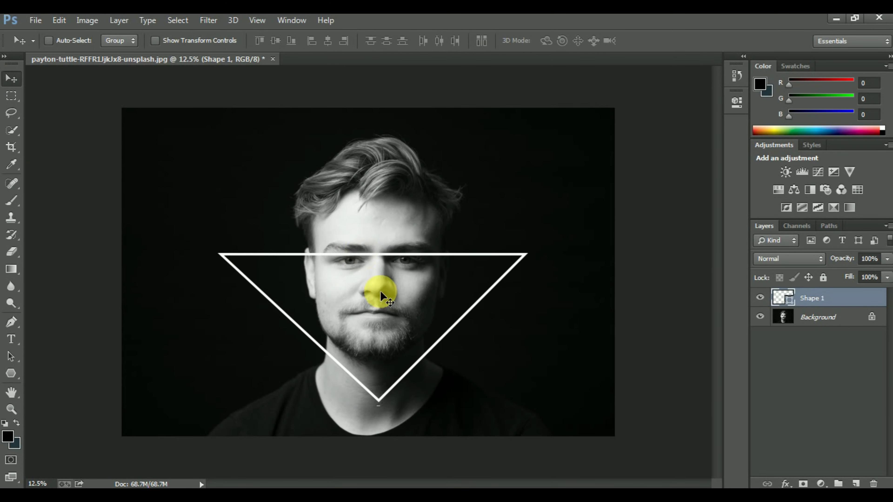
key(ctrl+t)
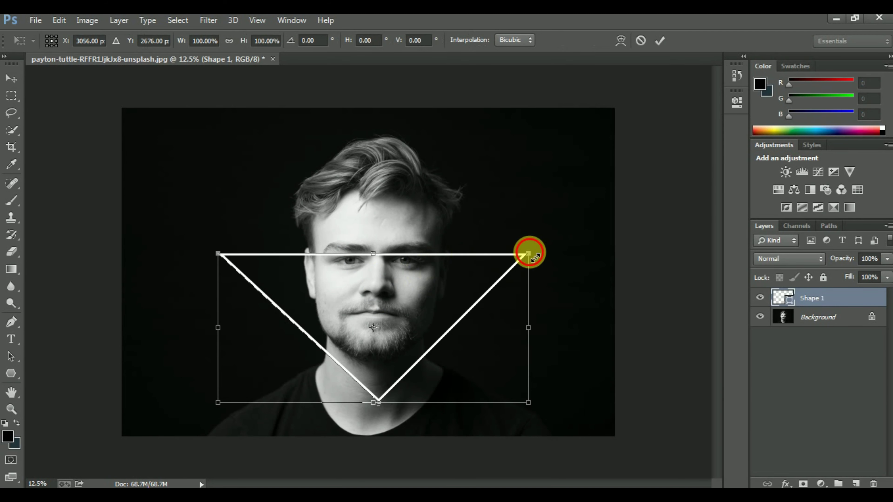
drag(528, 254, 552, 242)
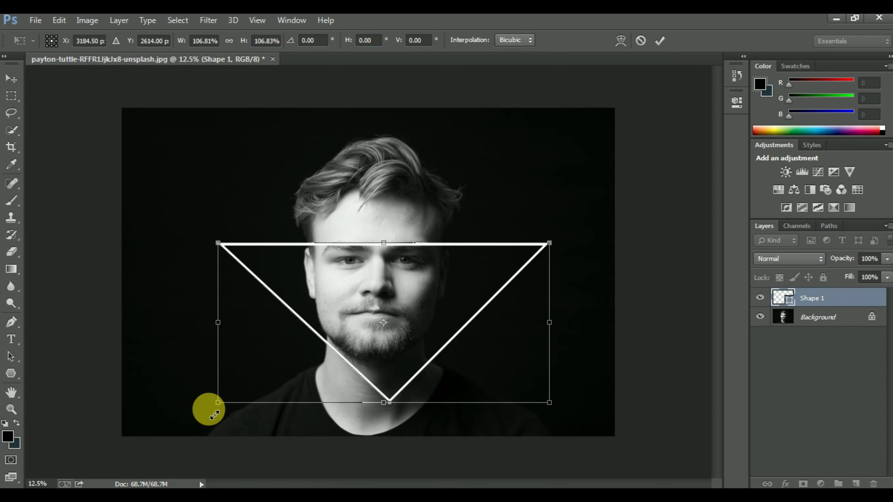
drag(217, 403, 203, 425)
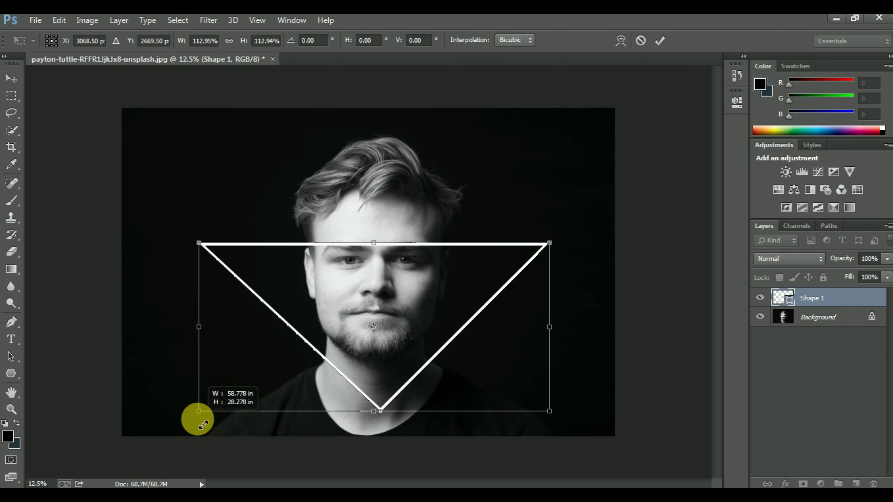
click(660, 41)
drag(443, 250, 443, 259)
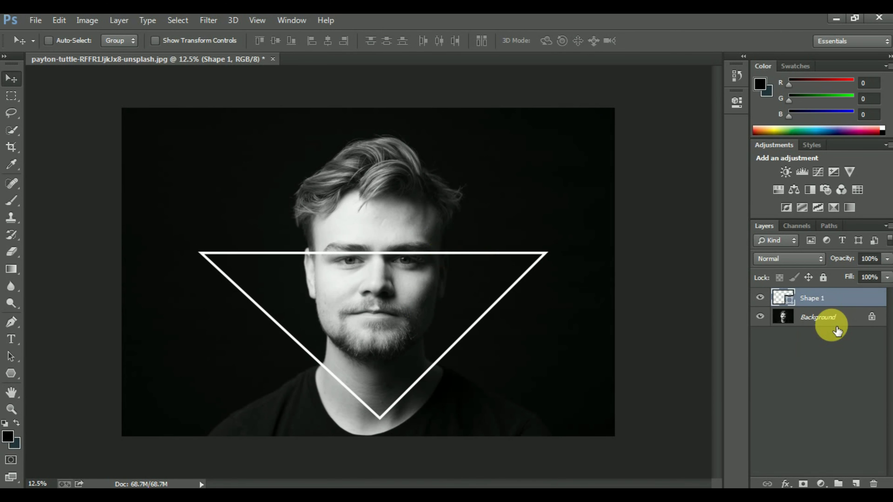
Centre the triangle horizontally on the photo by aligning it with the Background layer
shift+click(839, 322)
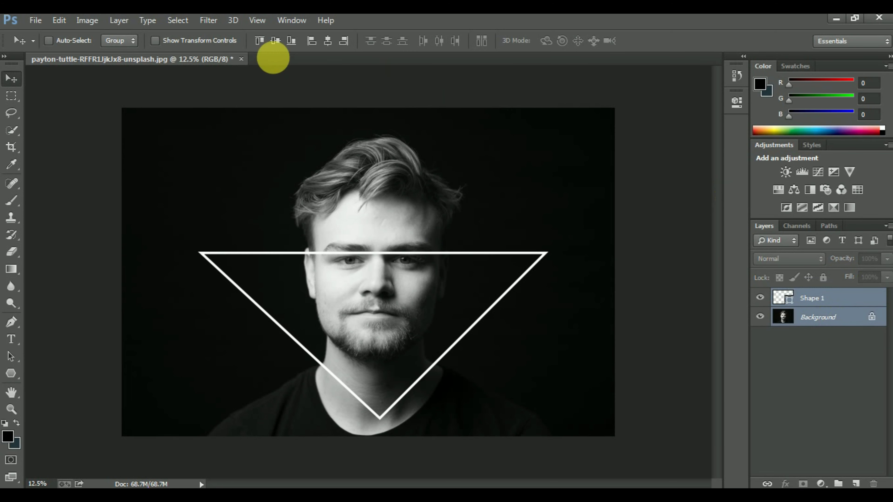
click(328, 41)
click(849, 298)
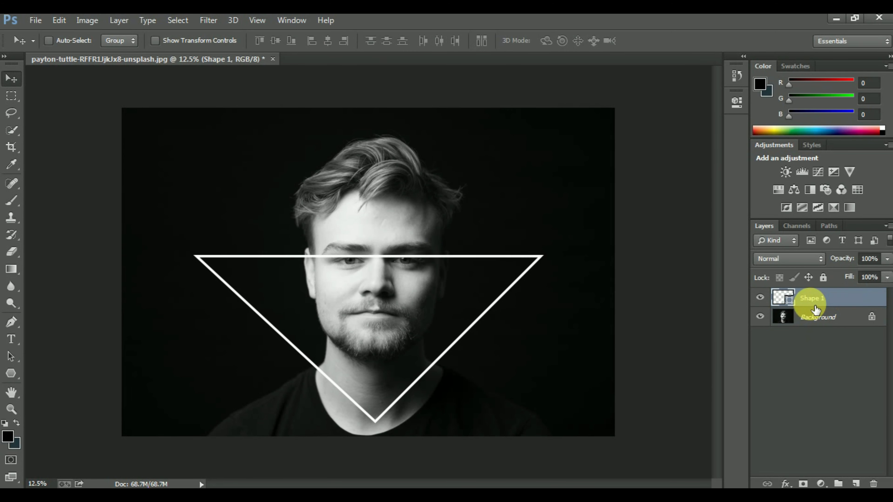
Enable Outer Glow in Shape 1's layer style and start editing its colour
right_click(825, 300)
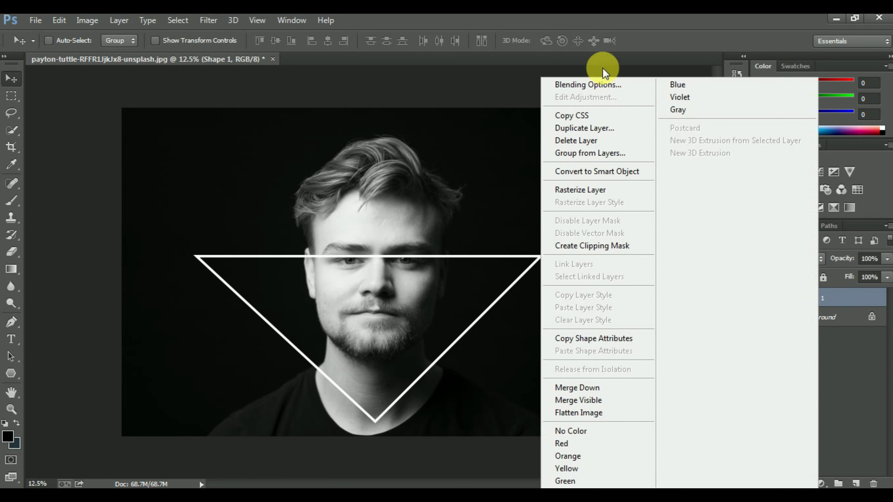
click(854, 366)
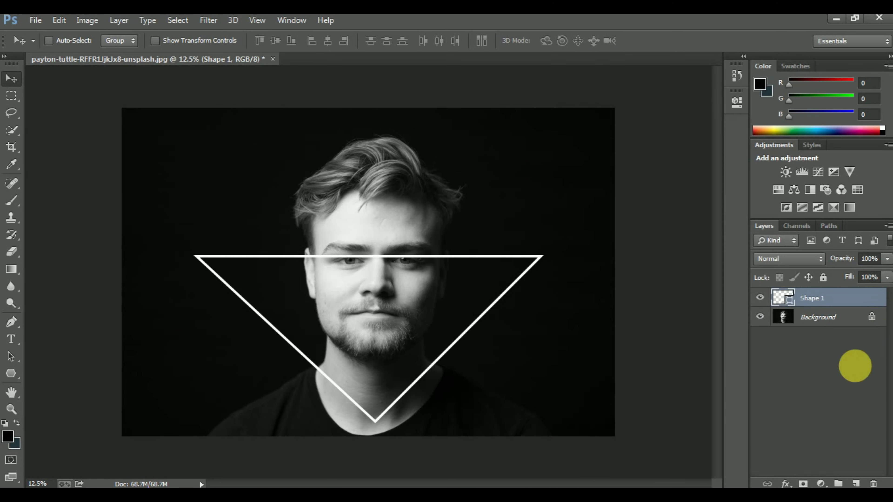
click(785, 484)
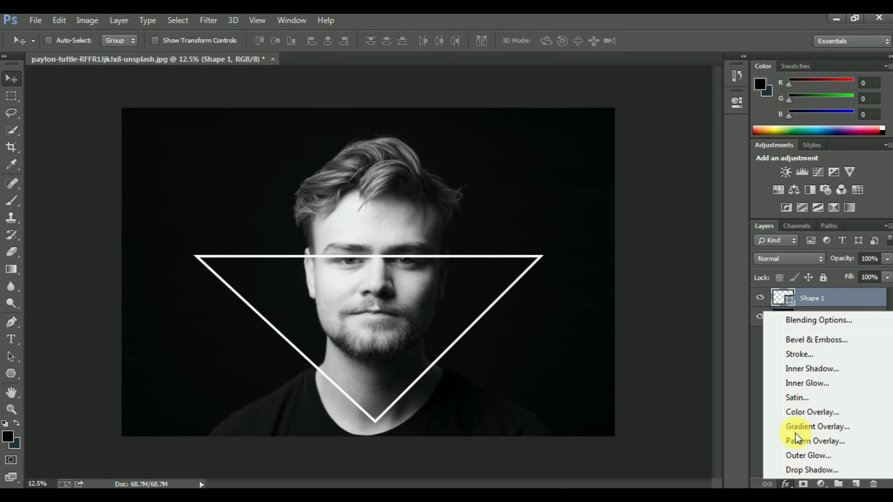
click(798, 321)
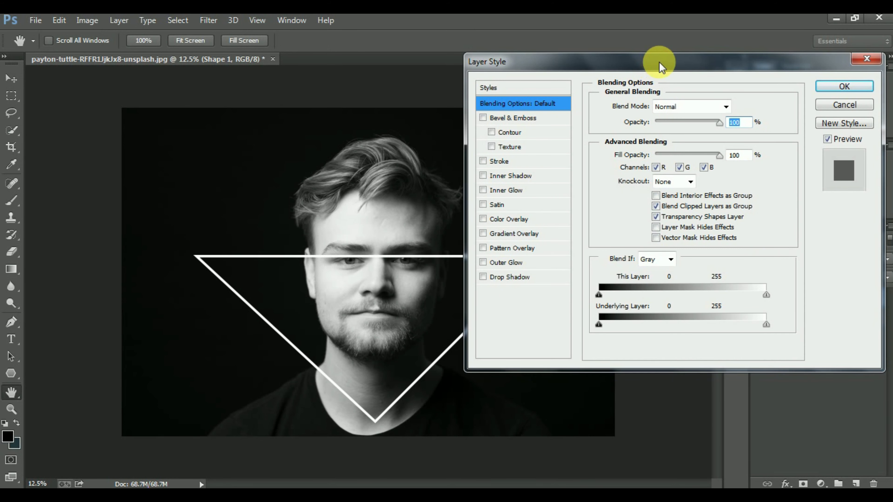
drag(659, 63, 662, 59)
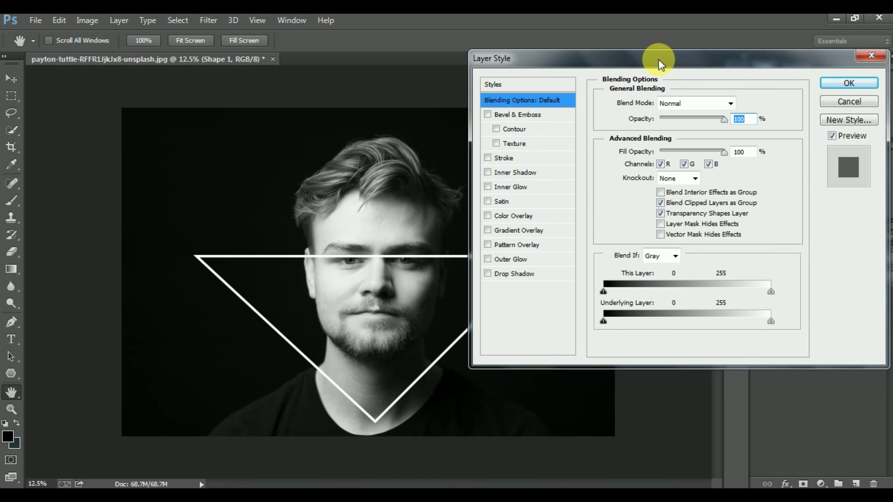
click(486, 258)
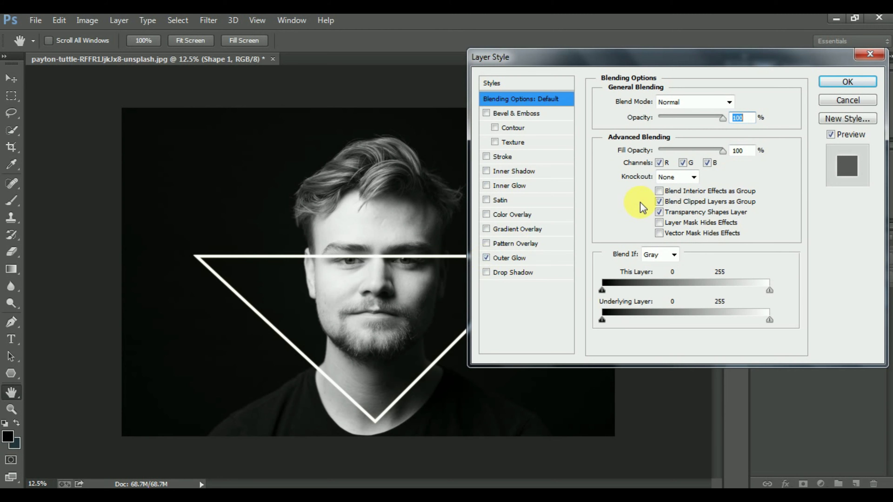
click(564, 259)
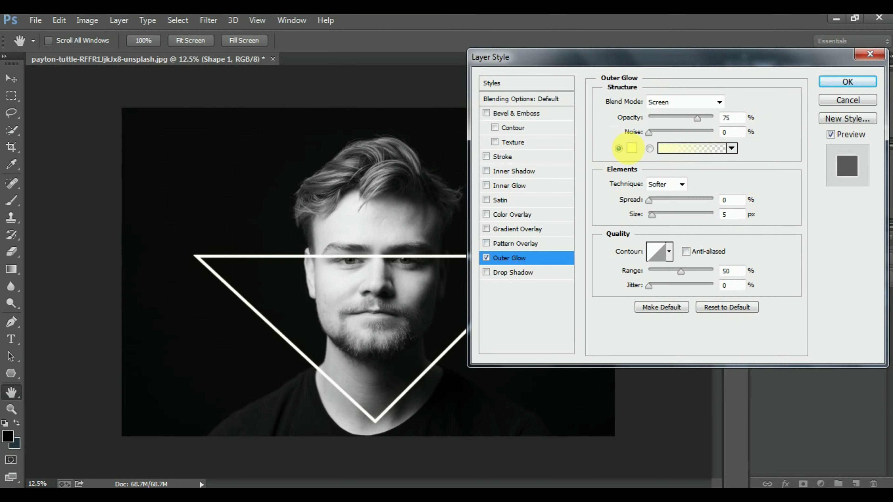
click(632, 148)
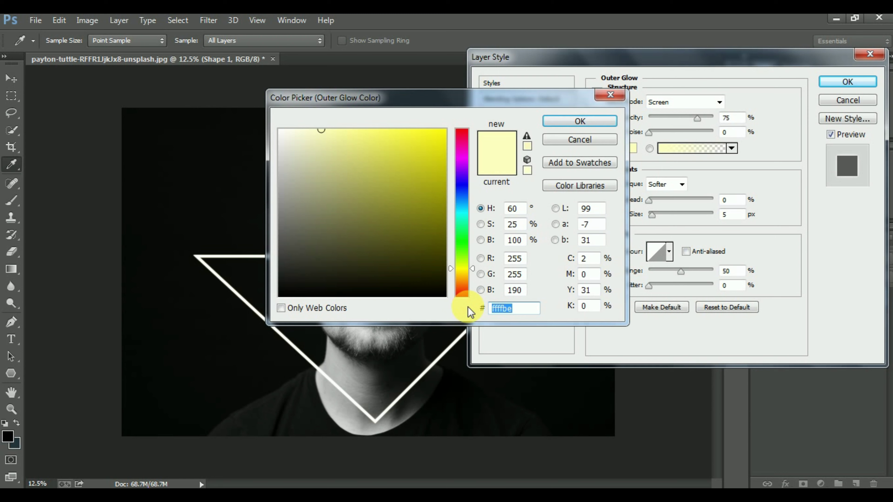
Make the outer glow colour #0084ae with size 250 px and spread 25%
text(0084)
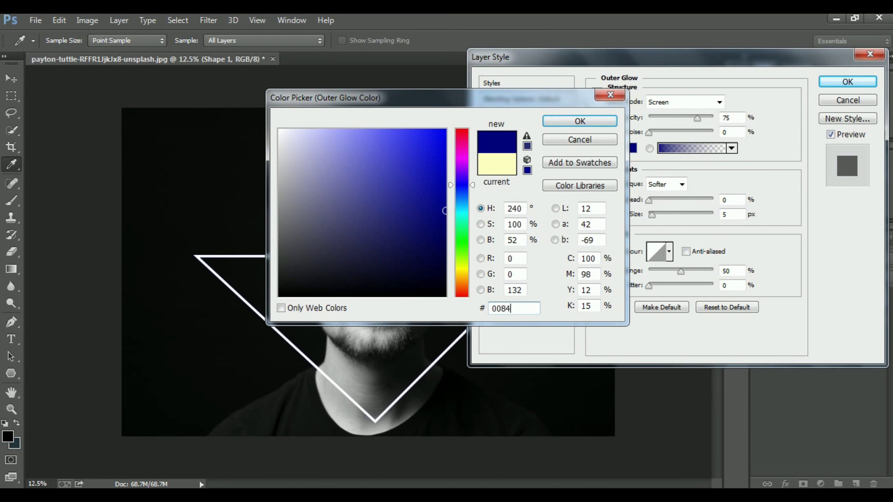
text(a)
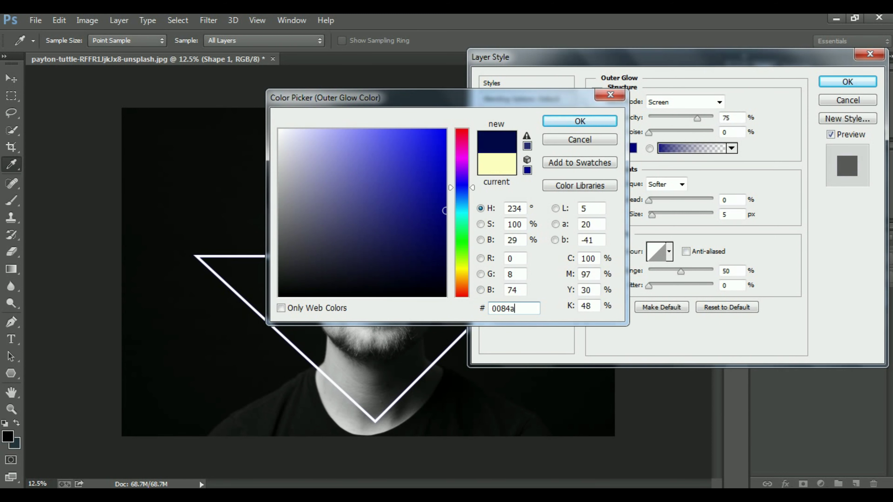
text(e)
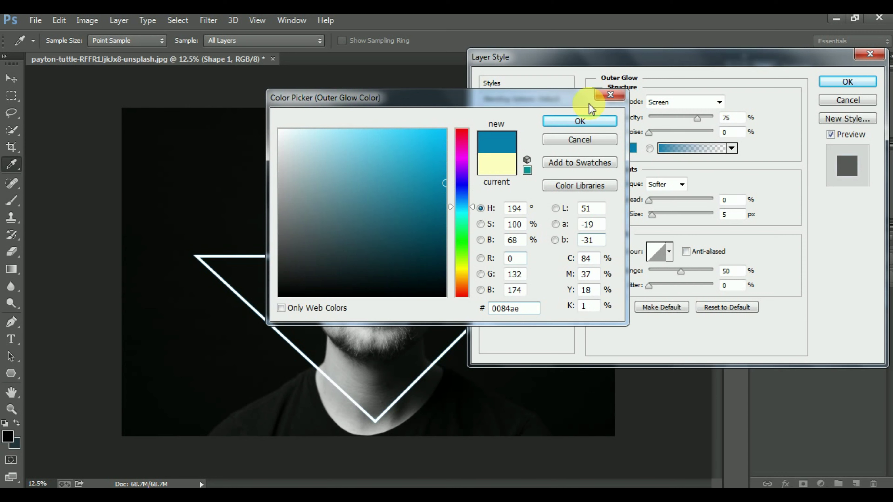
click(597, 121)
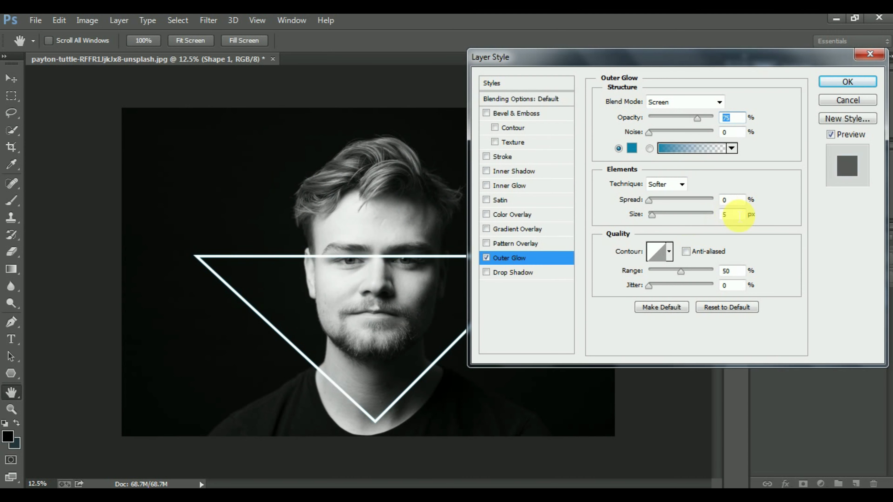
double_click(727, 215)
text(100)
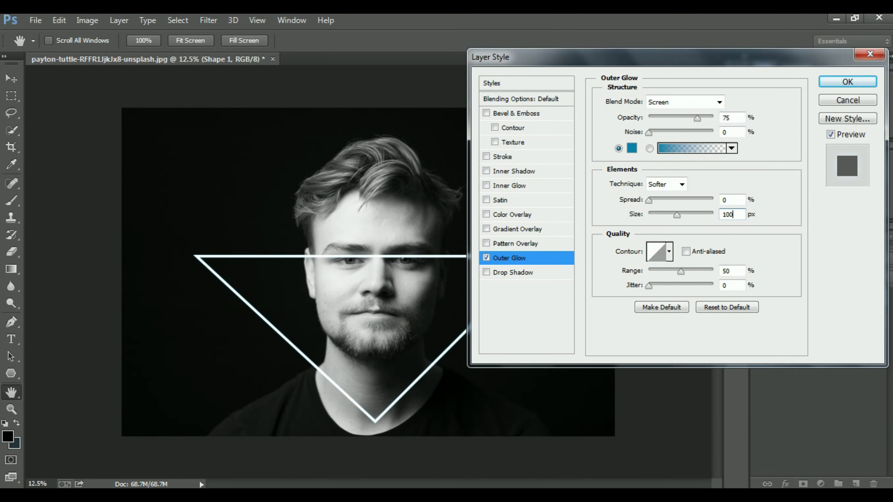
double_click(739, 216)
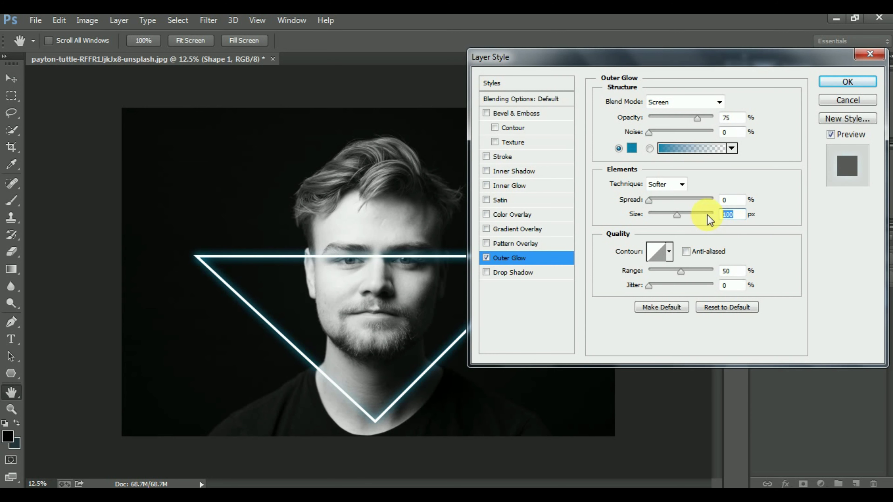
text(250)
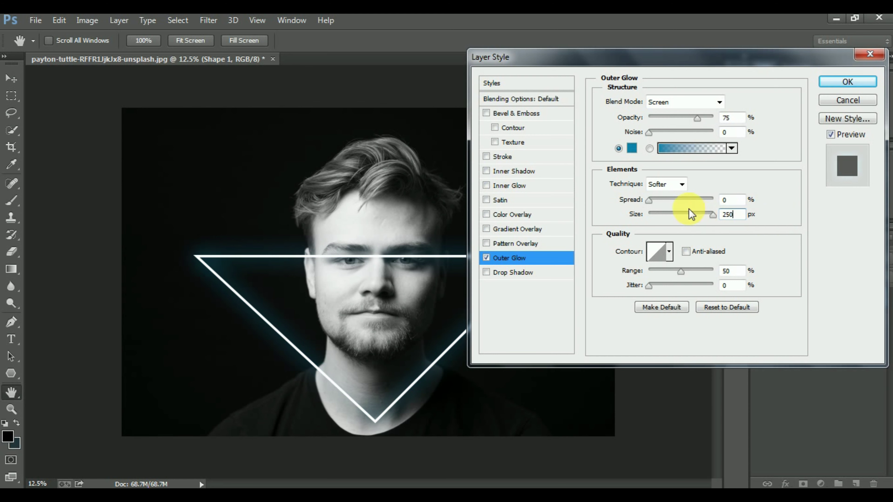
drag(649, 200, 660, 201)
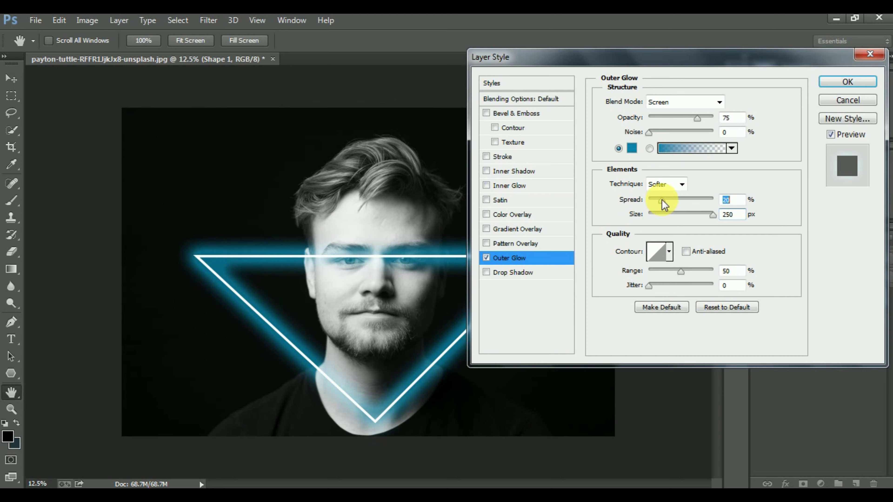
drag(667, 203, 670, 203)
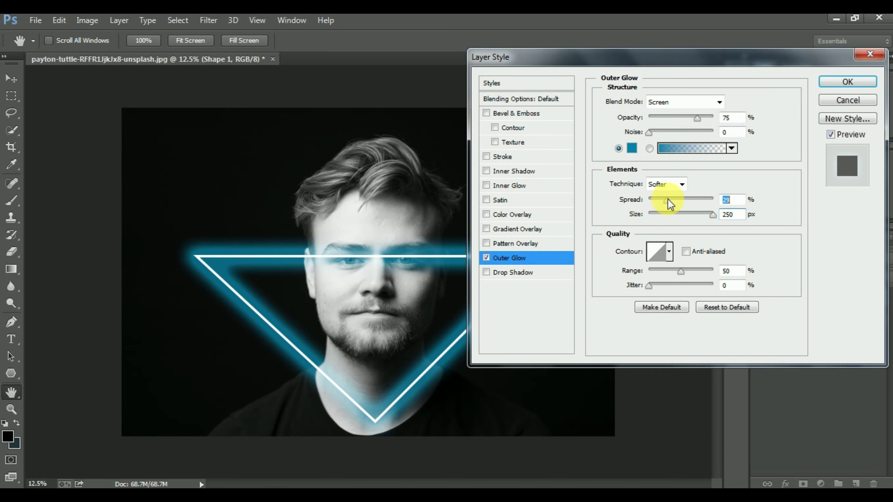
text(25)
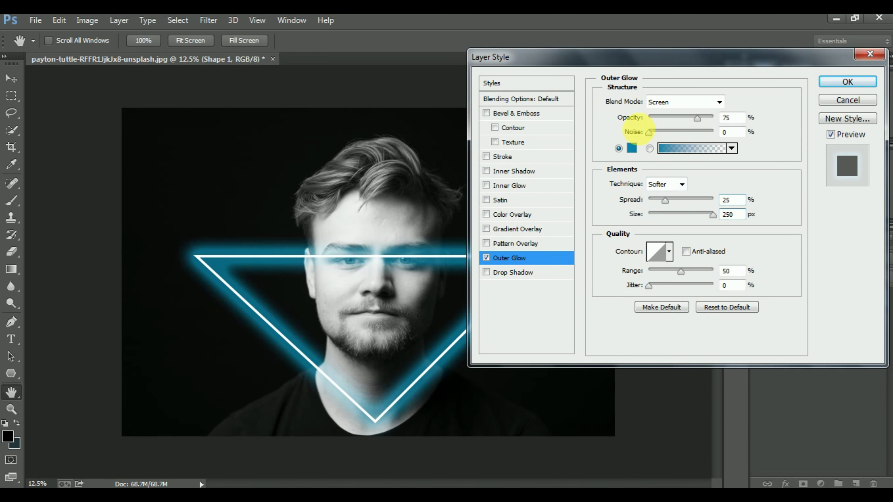
Copy the glow's hex code 0084ae from its colour picker
click(631, 148)
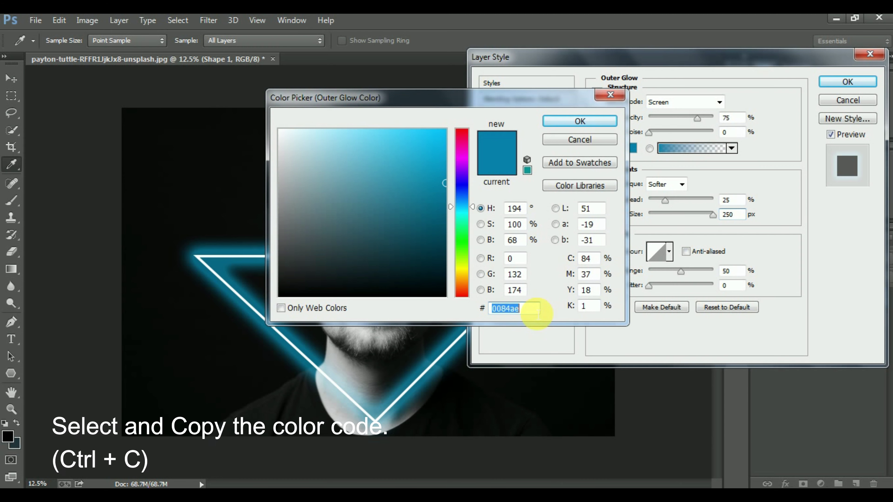
click(524, 312)
drag(523, 310, 485, 309)
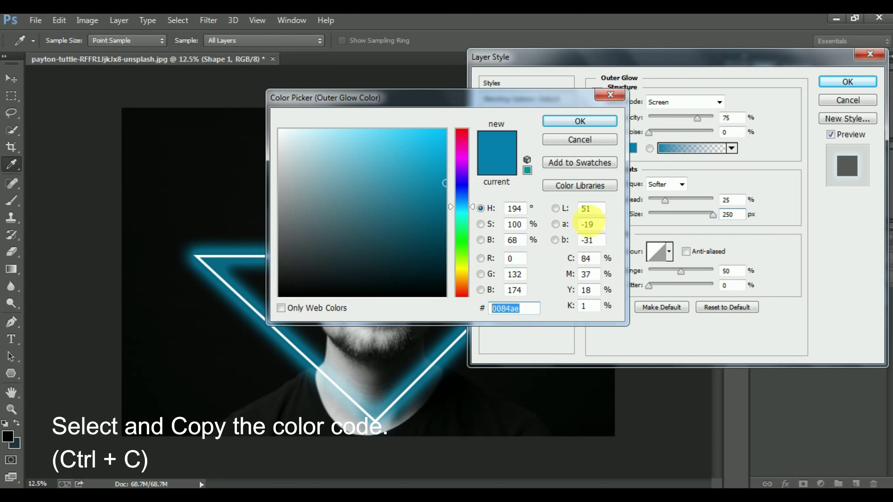
click(579, 121)
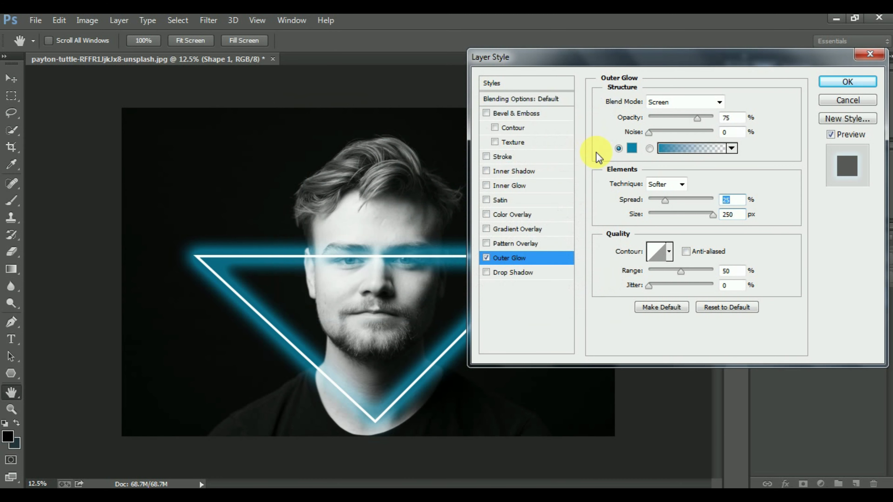
Add a teal inner glow sized 5 px and apply the layer style
click(509, 185)
double_click(731, 228)
text(8)
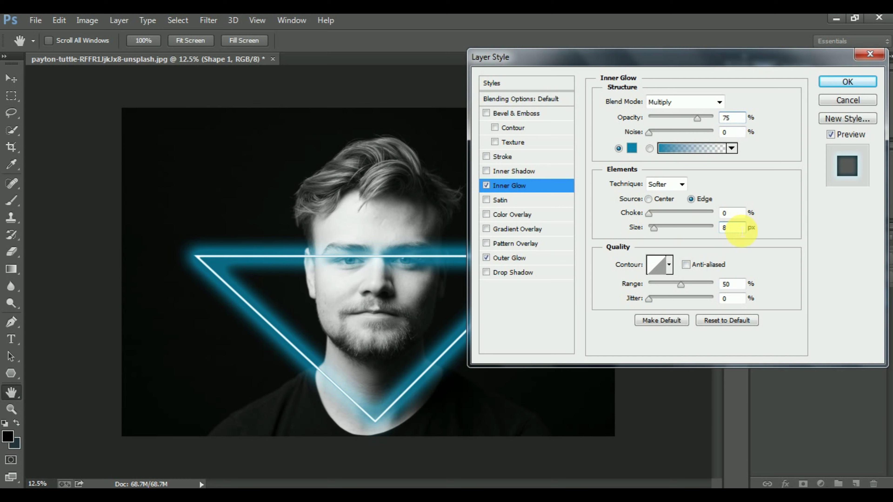
key(BackSpace)
text(5)
click(848, 81)
right_click(812, 297)
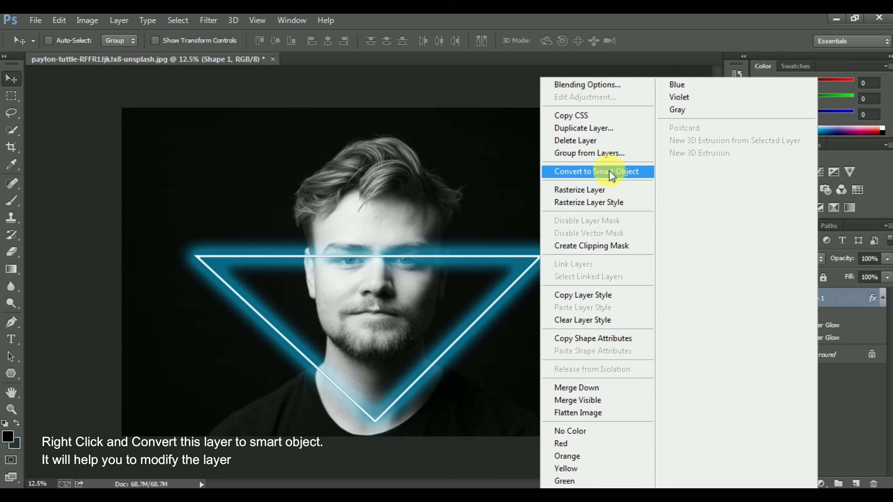
Convert the glowing Shape 1 layer into a smart object
click(597, 171)
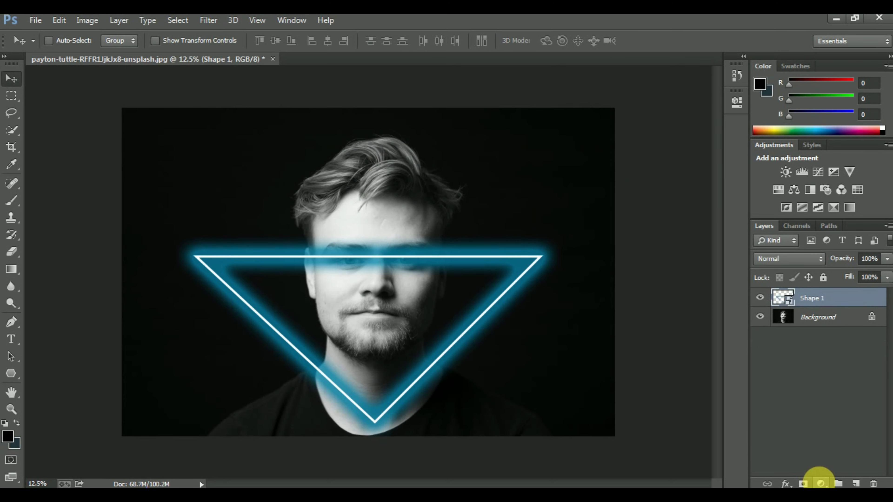
Mask Shape 1 and set up a black Brush at 100% opacity and flow
click(803, 483)
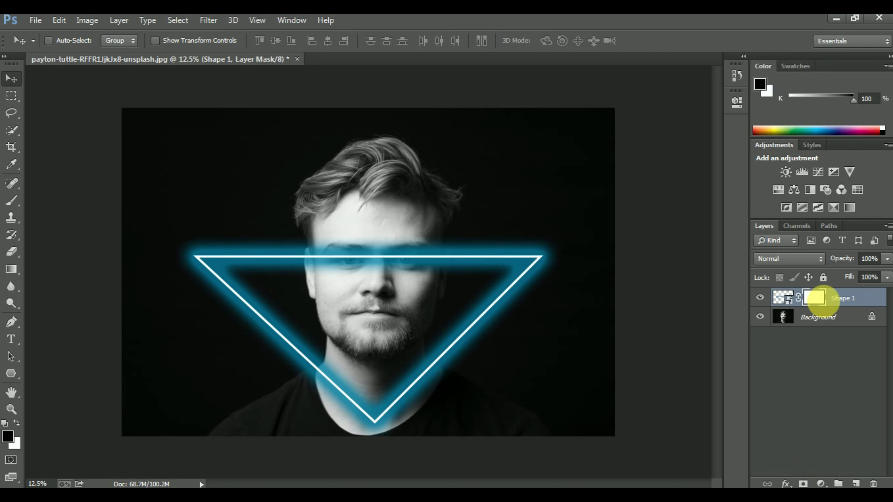
click(11, 270)
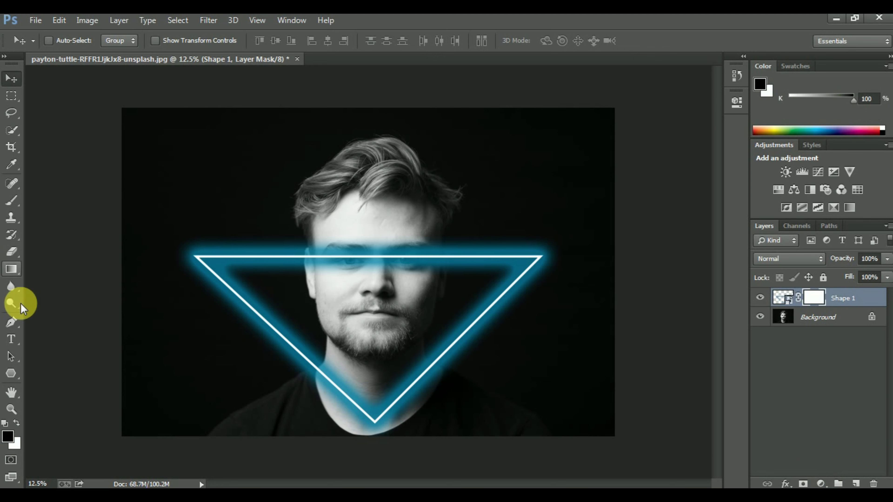
click(10, 207)
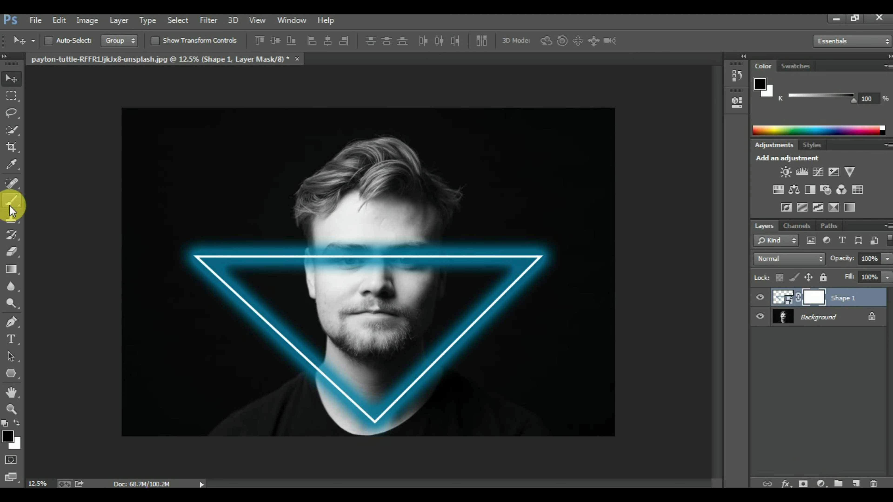
click(7, 437)
click(560, 123)
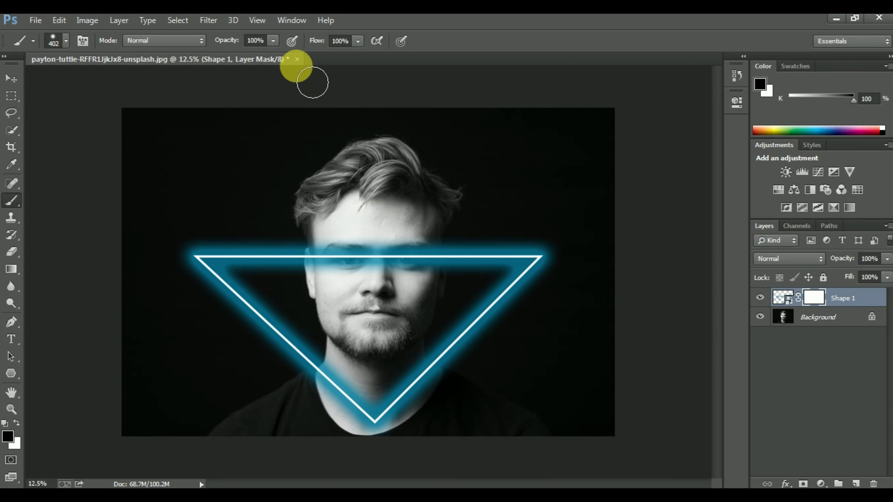
click(273, 40)
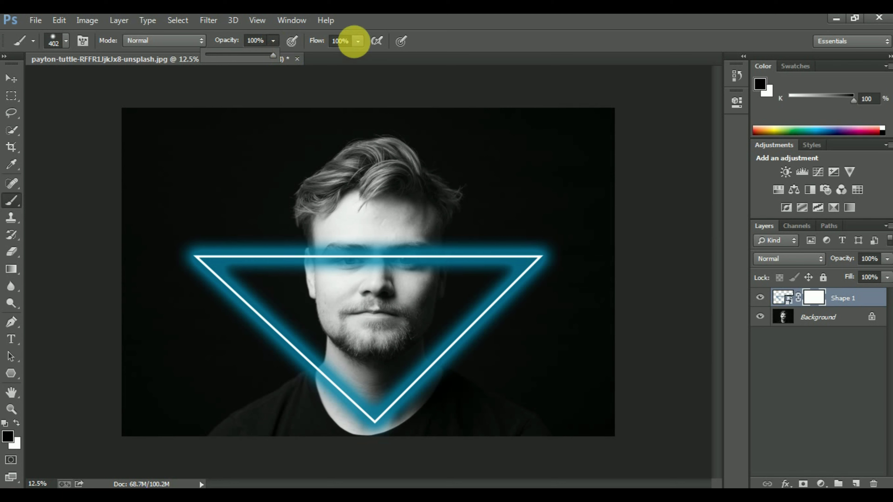
click(357, 41)
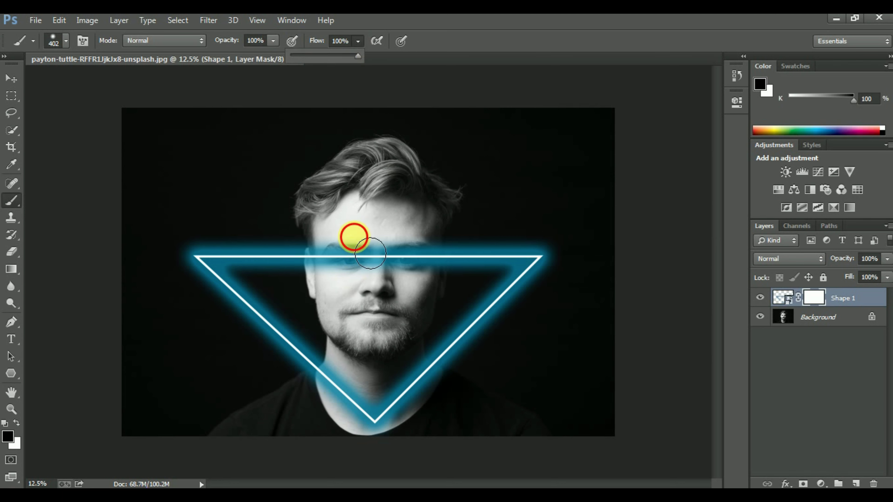